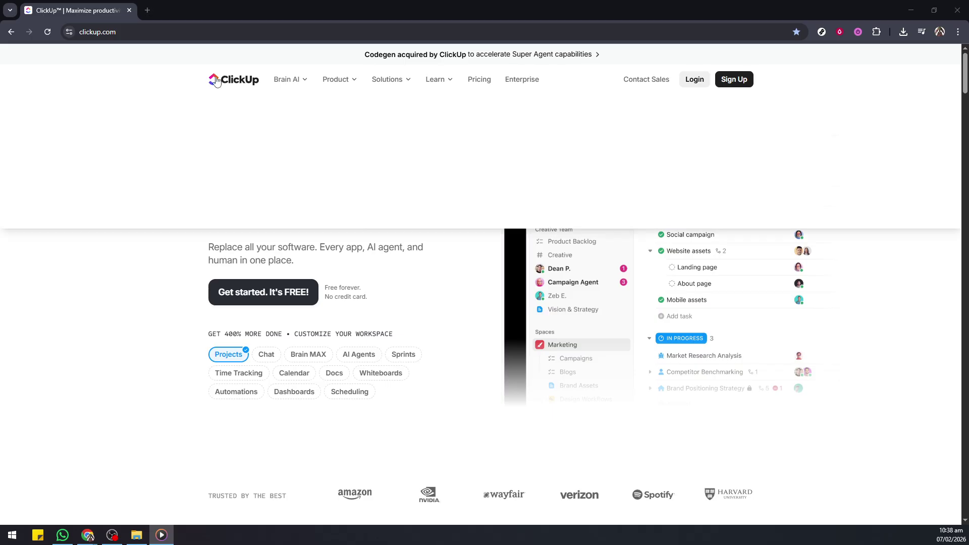
# Log in to ClickUp with the first listed Google account
pyautogui.click(696, 82)
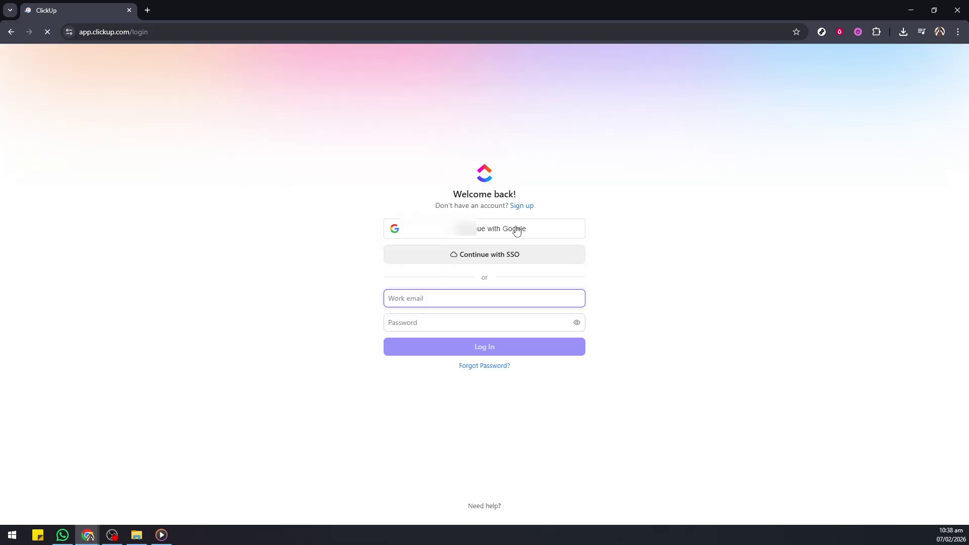
pyautogui.click(516, 230)
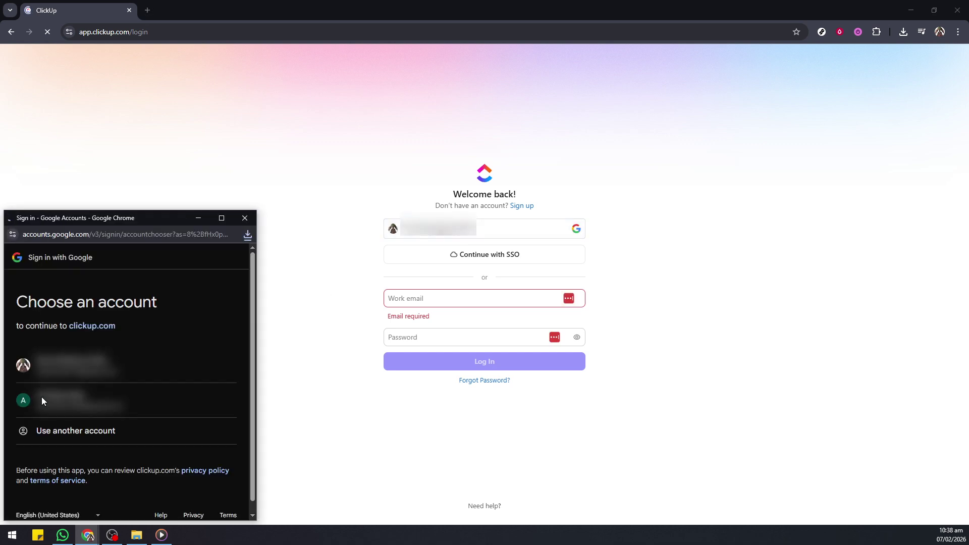
pyautogui.click(22, 365)
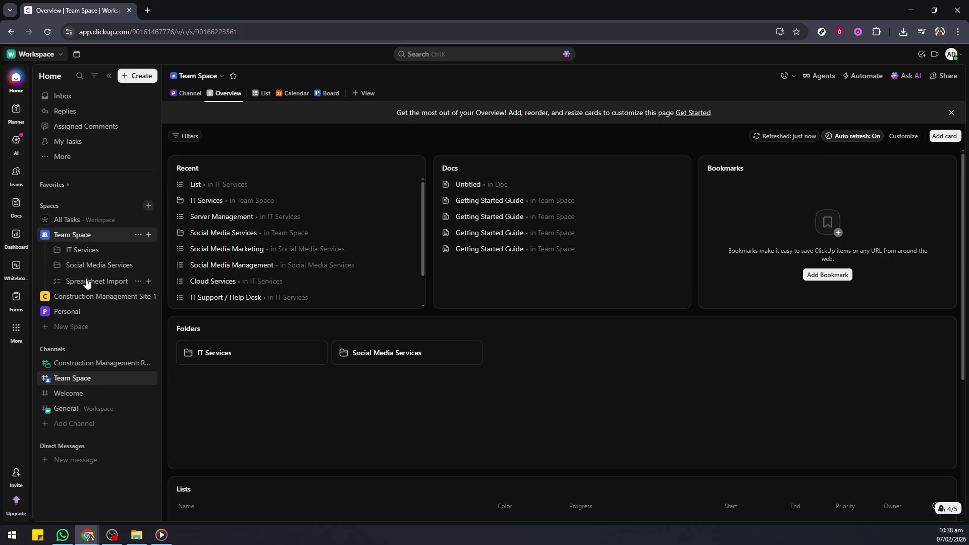
# Start a new space and name it Project Management
pyautogui.click(83, 326)
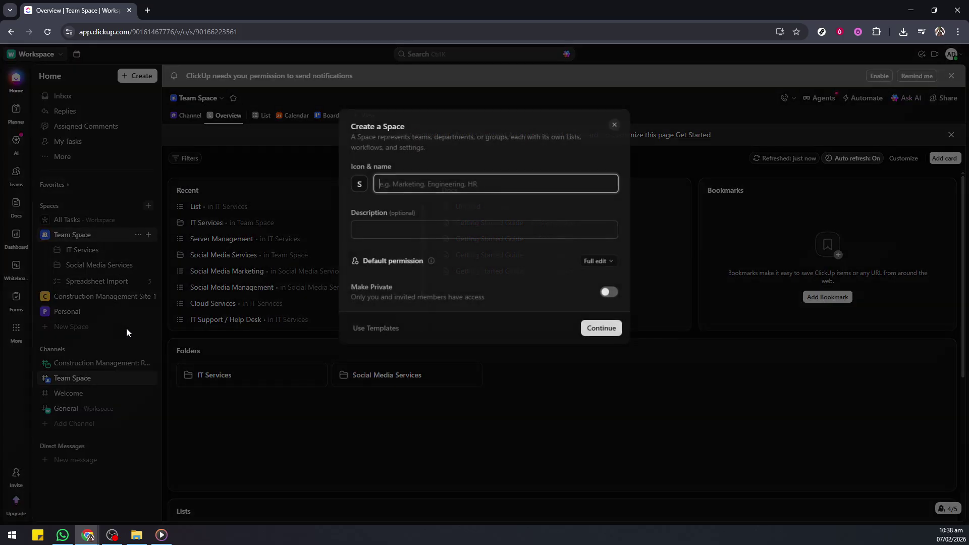
pyautogui.hotkey('ctrl', 'v')
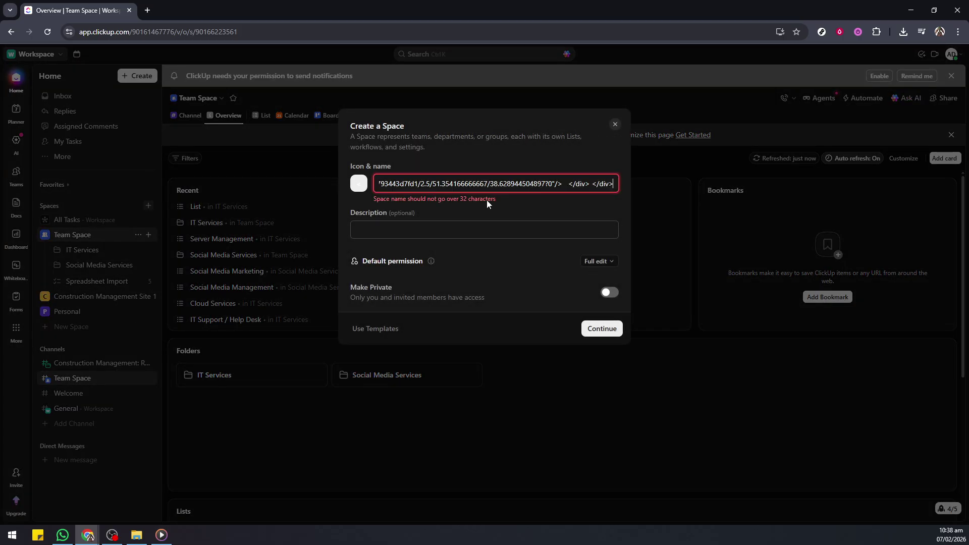
pyautogui.hotkey('ctrl', 'a')
pyautogui.write('P')
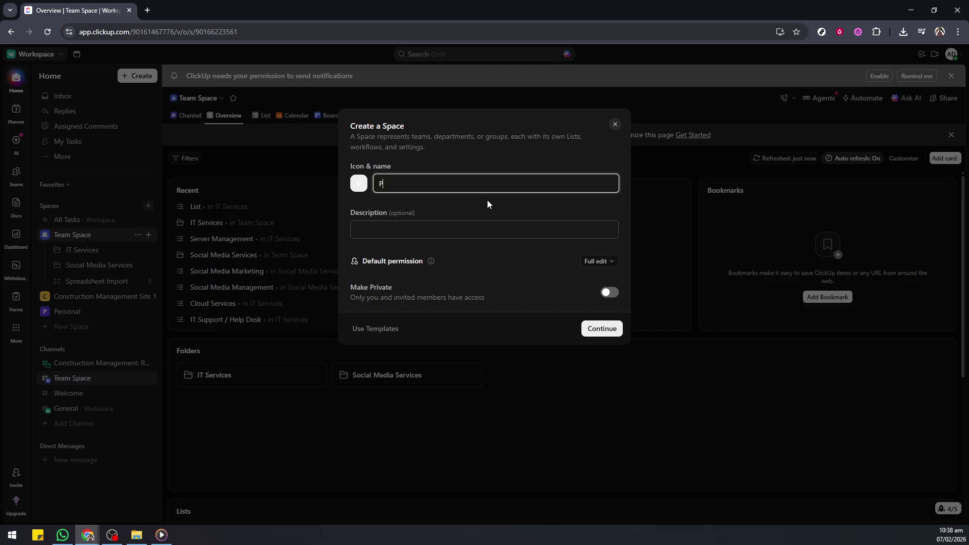
pyautogui.write('roject Man')
pyautogui.press('BackSpace')
pyautogui.press('BackSpace')
pyautogui.press('BackSpace')
pyautogui.press('BackSpace')
pyautogui.write('Management')
pyautogui.hotkey('ctrl', 'a')
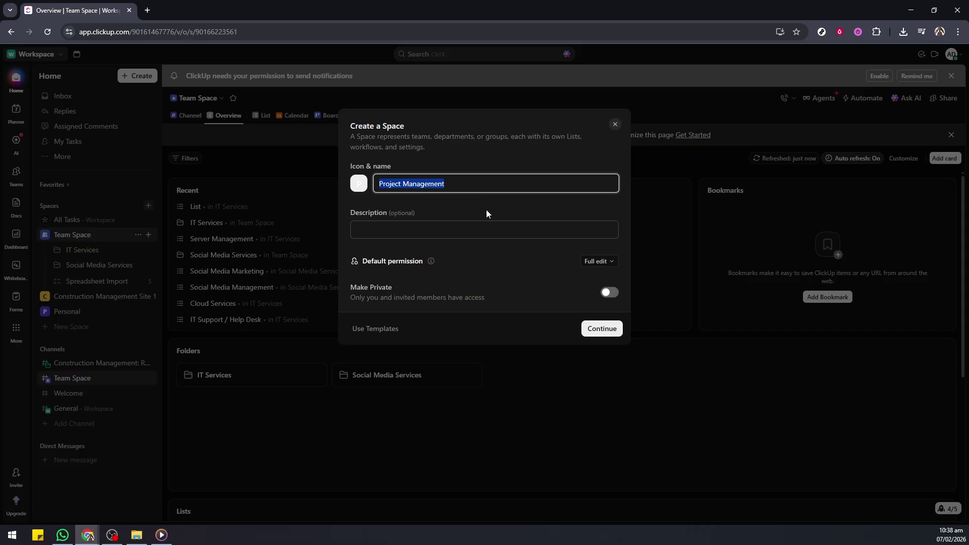
pyautogui.click(495, 206)
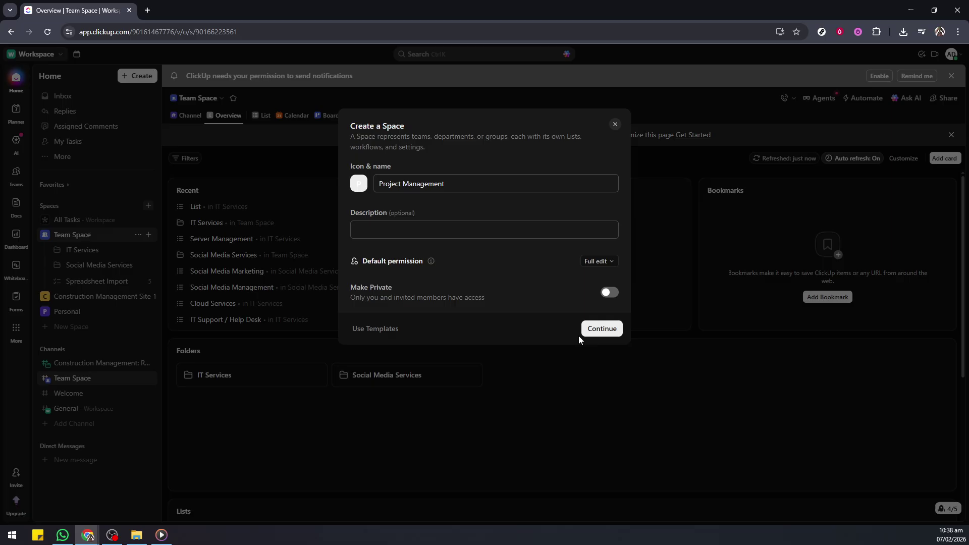
# Choose the Project Management workflow with its default settings and create the space
pyautogui.click(591, 330)
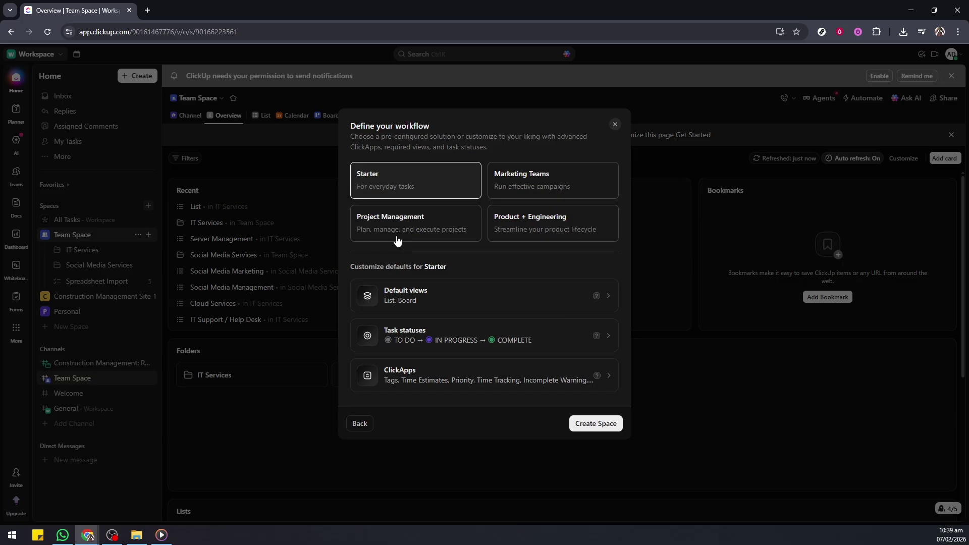
pyautogui.click(446, 237)
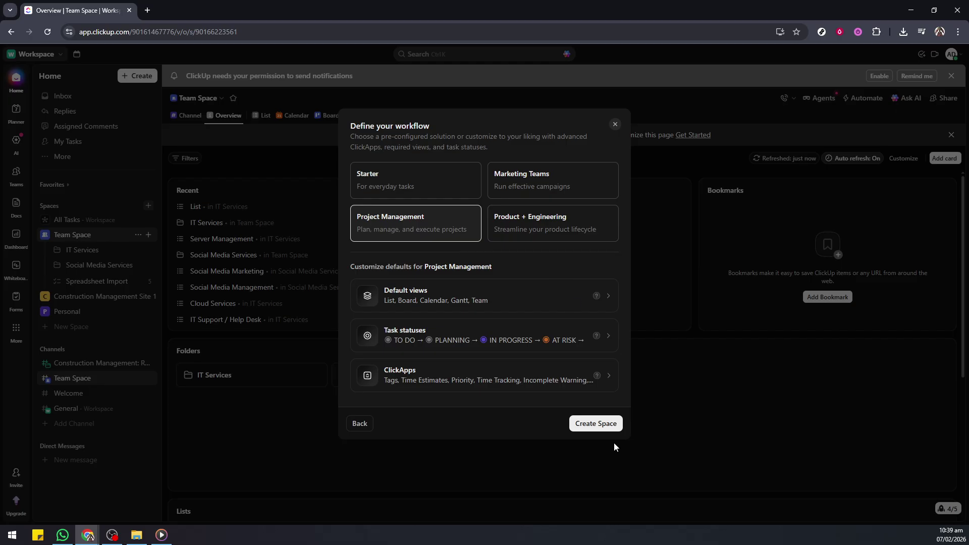
pyautogui.click(597, 427)
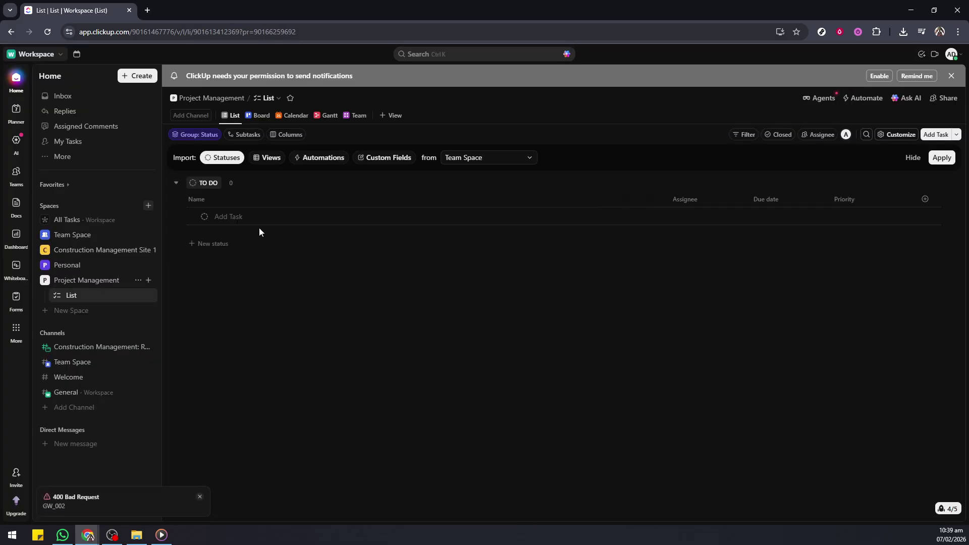
# Add three tasks named Task 1, Task 2 and Task 3 under the To Do status of the new list
pyautogui.click(258, 217)
pyautogui.write('Ta')
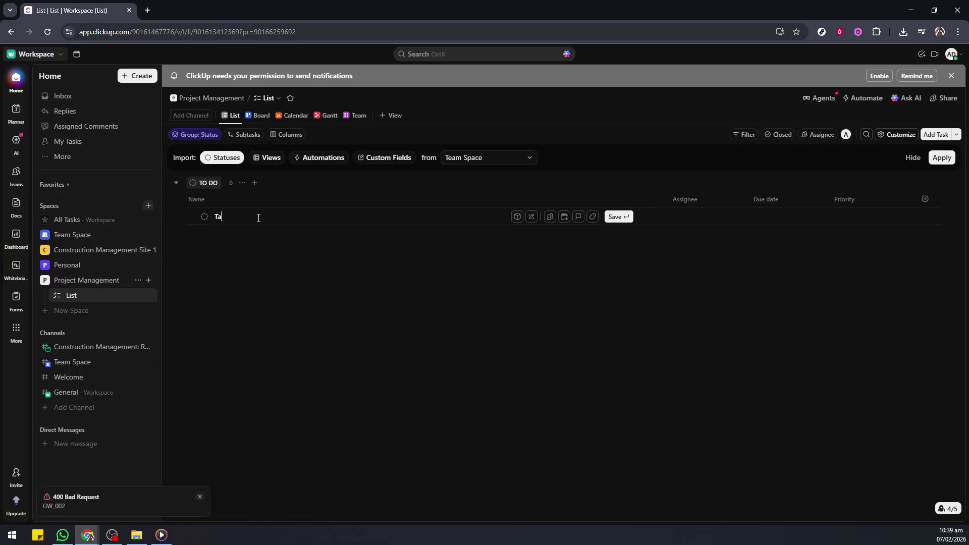
pyautogui.write('sk 1')
pyautogui.press('Return')
pyautogui.write('Task 2')
pyautogui.press('Return')
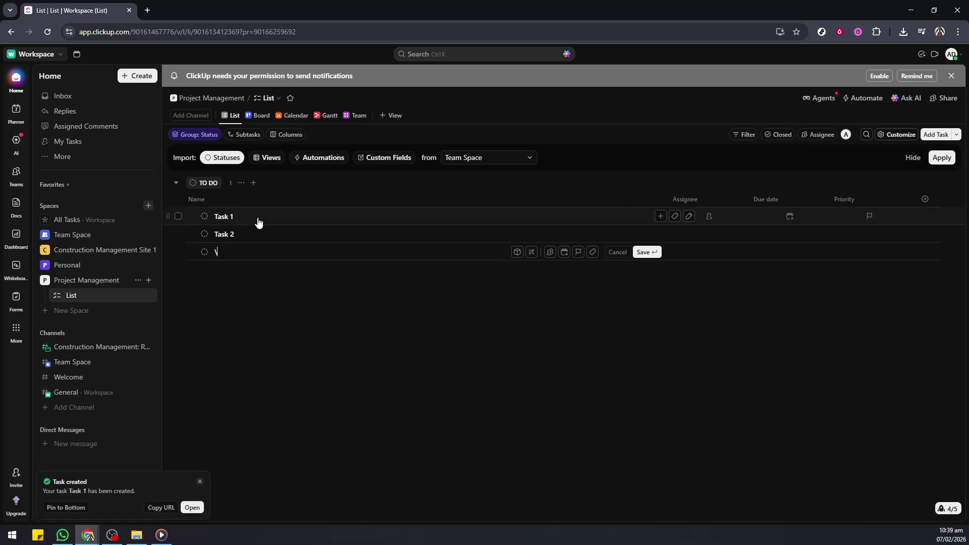
pyautogui.write('Task')
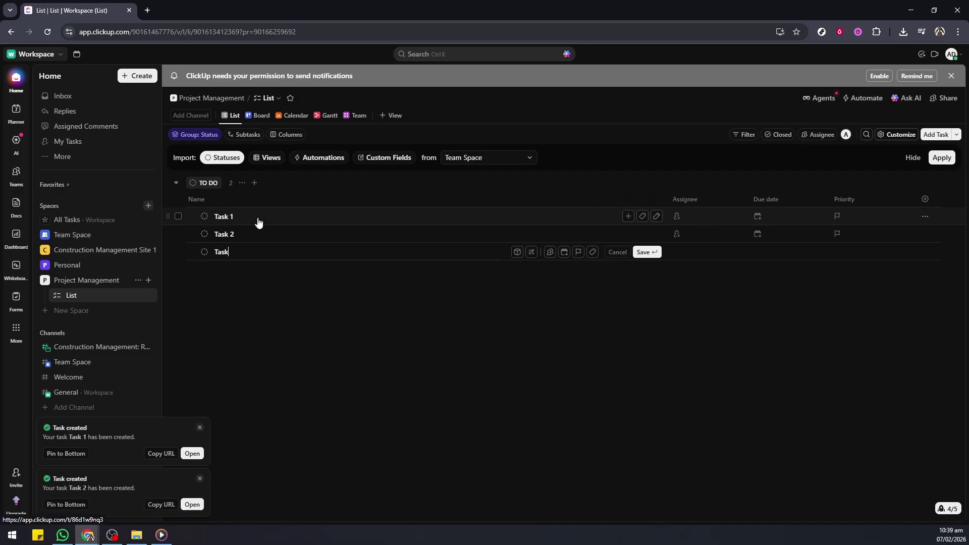
pyautogui.write(' 3')
pyautogui.press('Return')
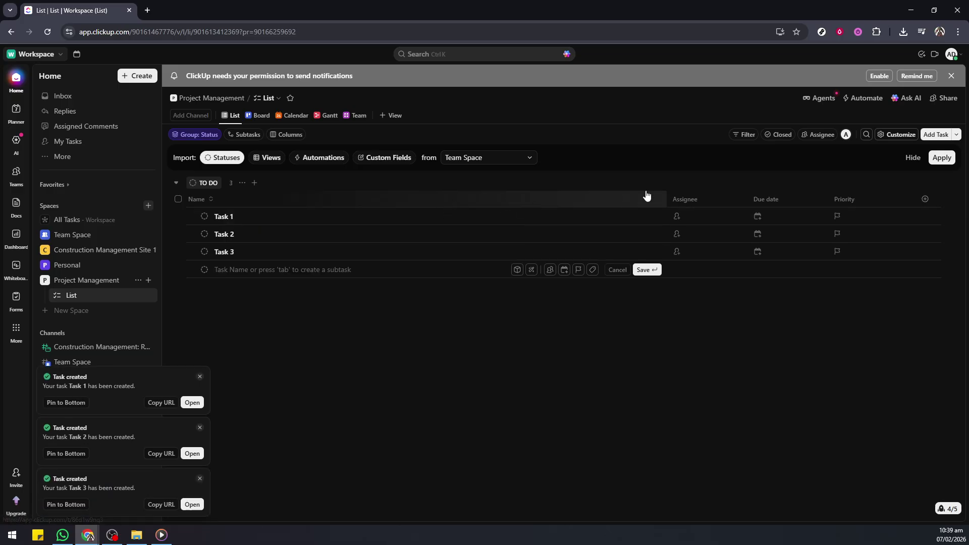
# Assign Task 1 and Task 2 to yourself and Task 3 to the second member in the assignee list
pyautogui.click(702, 220)
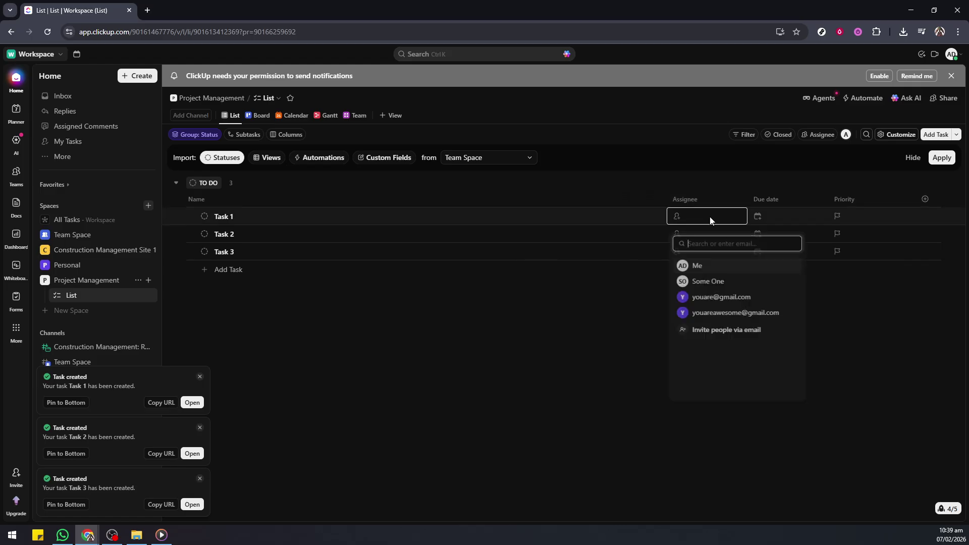
pyautogui.click(707, 263)
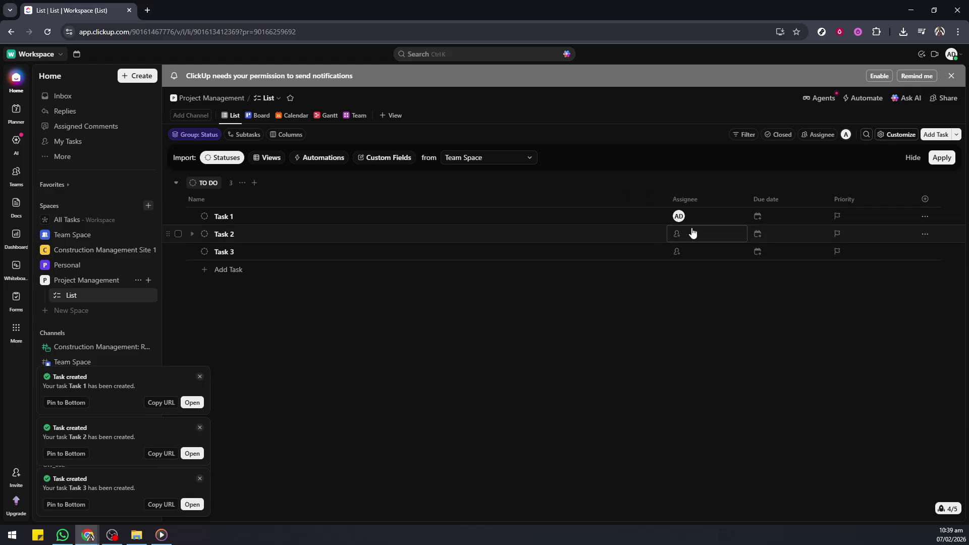
pyautogui.click(702, 235)
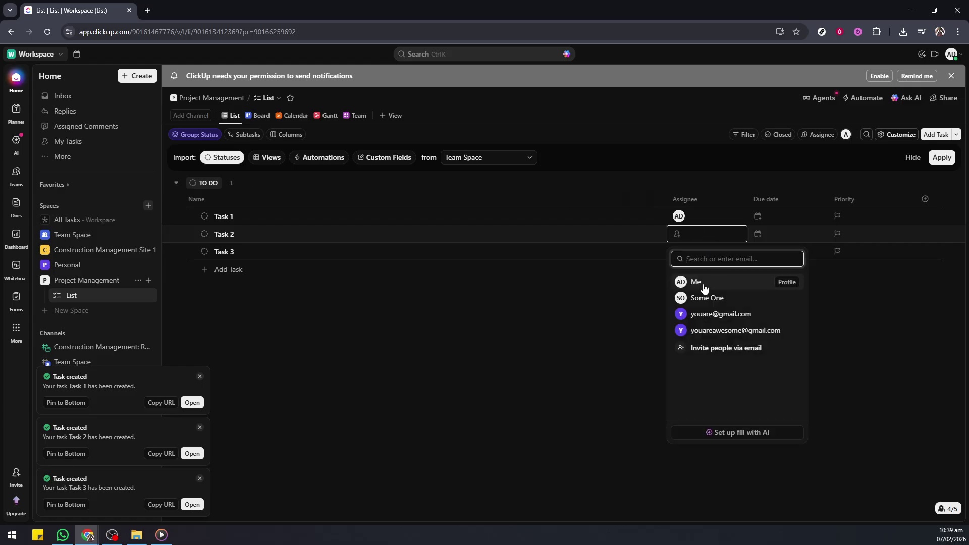
pyautogui.click(705, 287)
pyautogui.click(698, 254)
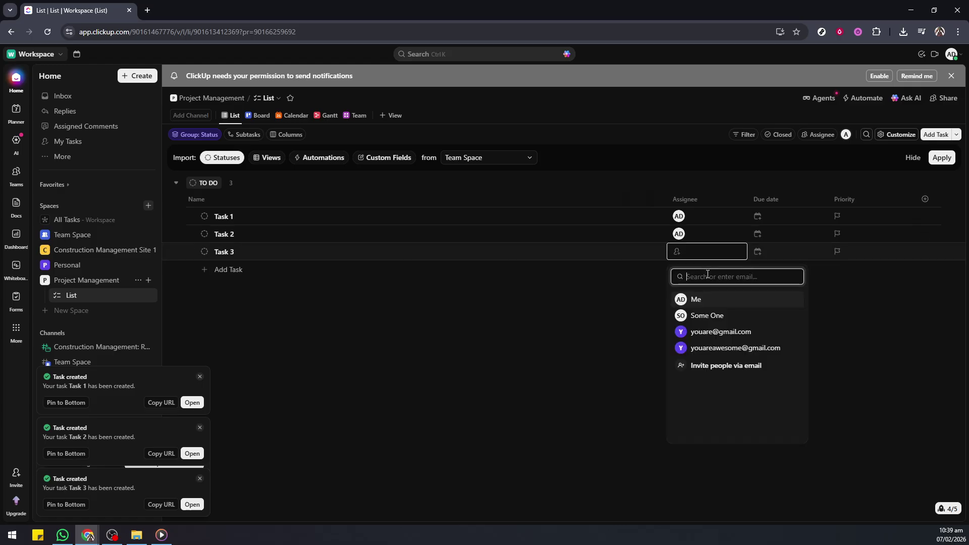
pyautogui.click(714, 317)
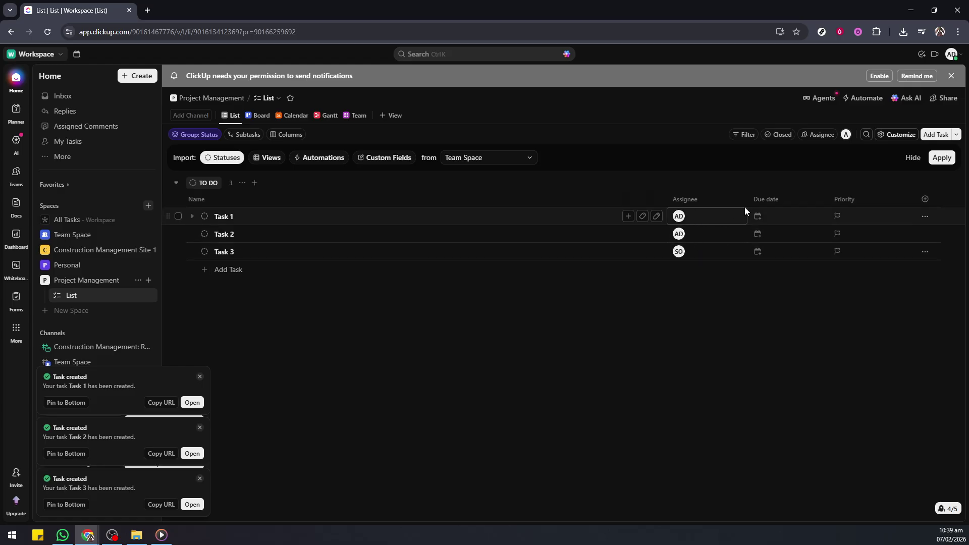
# Set the due dates of Task 1 to February 11, 2026 and Task 2 to February 14, 2026
pyautogui.click(777, 218)
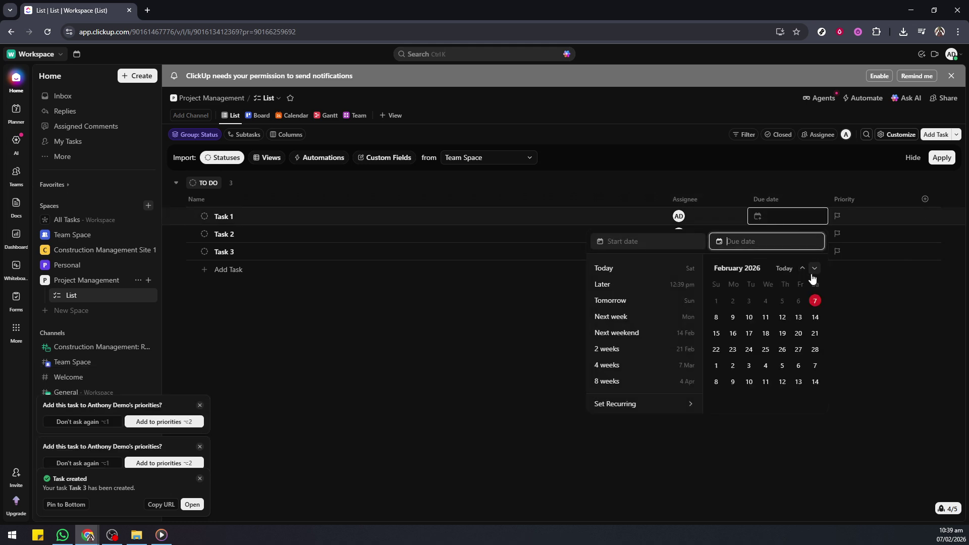
pyautogui.click(772, 321)
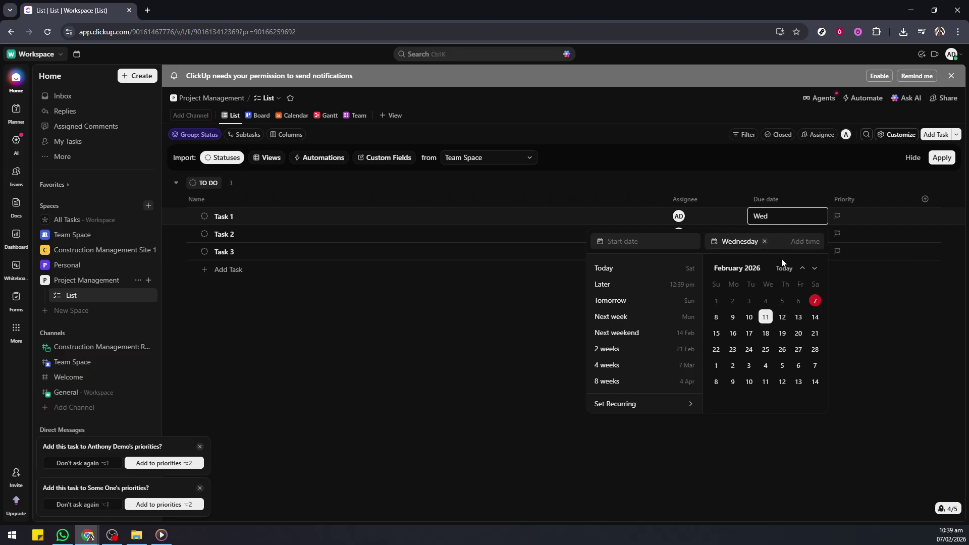
pyautogui.click(849, 314)
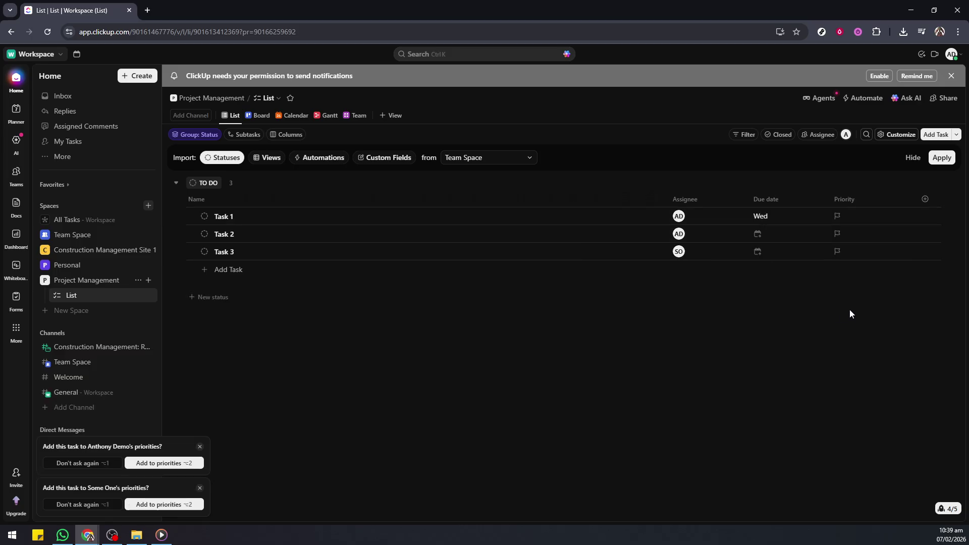
pyautogui.click(791, 236)
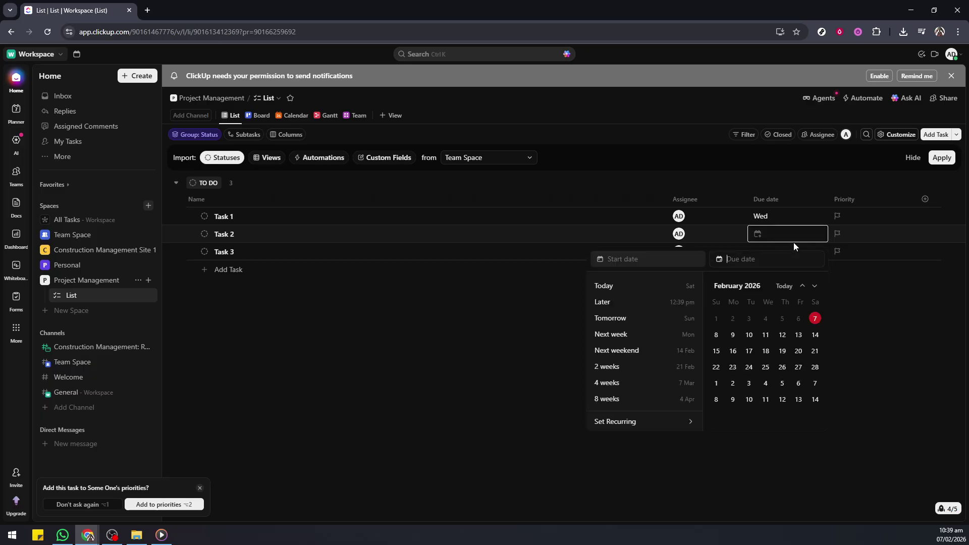
pyautogui.click(815, 334)
pyautogui.click(859, 301)
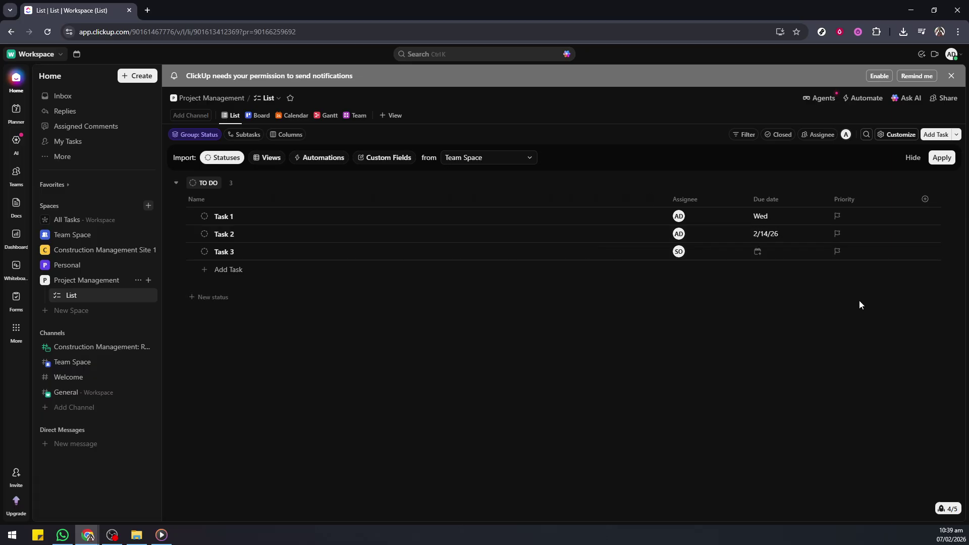
# Set the priority of Task 1 to Urgent, Task 2 to High and Task 3 to Low
pyautogui.click(858, 217)
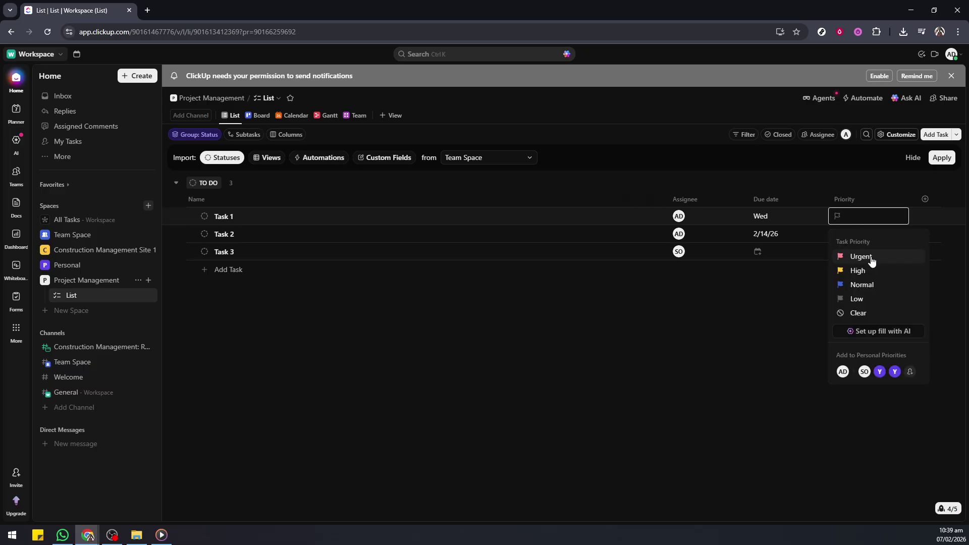
pyautogui.click(861, 257)
pyautogui.click(855, 235)
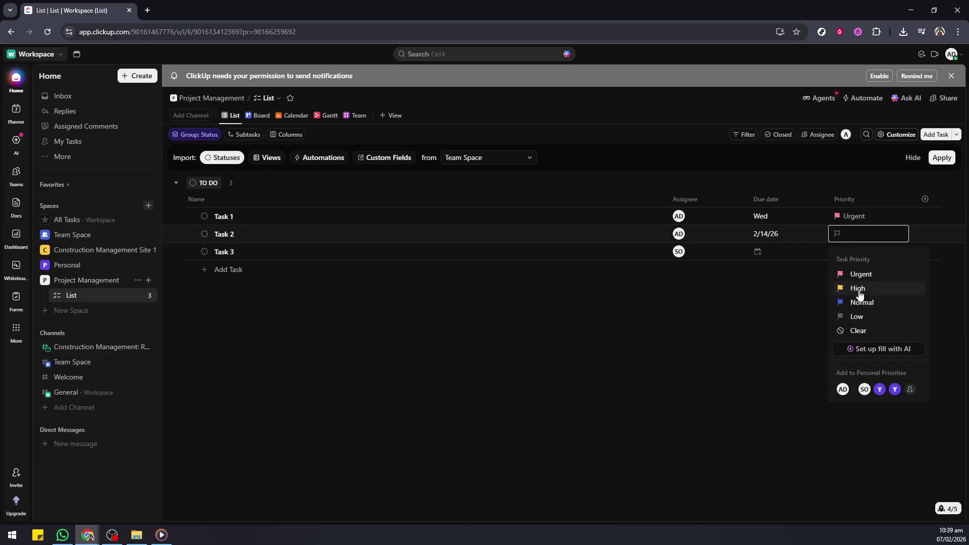
pyautogui.click(859, 292)
pyautogui.click(851, 256)
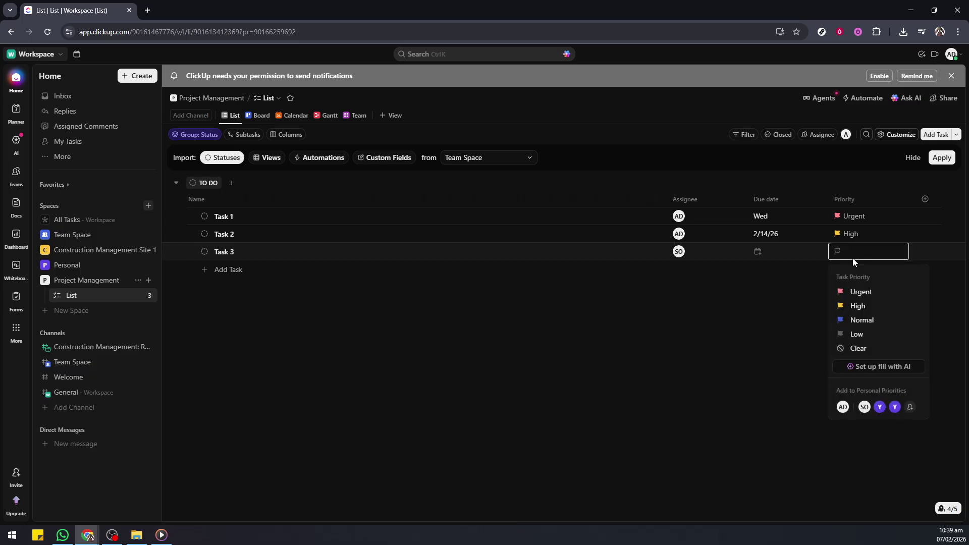
pyautogui.click(860, 334)
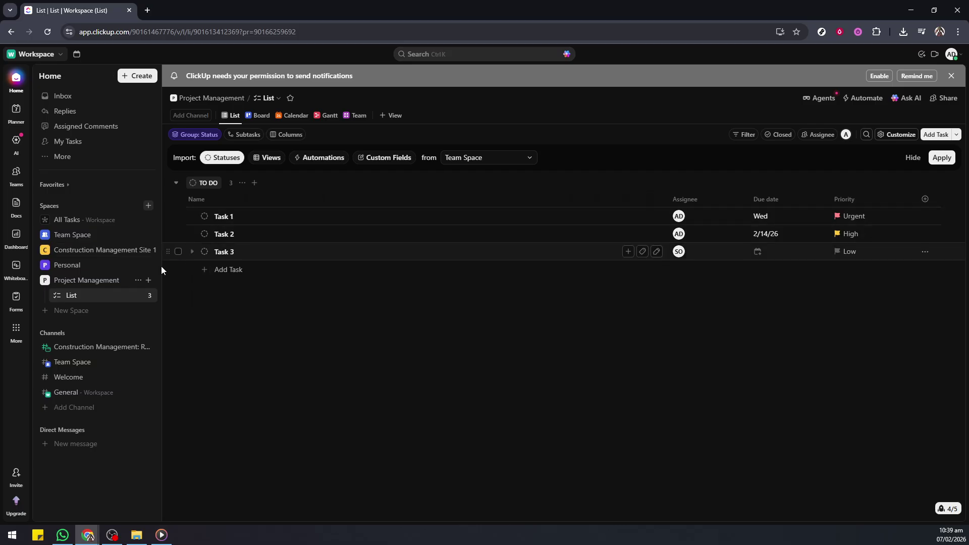
# Start a new folder in the Project Management space and enter the name Project Management 2
pyautogui.click(148, 281)
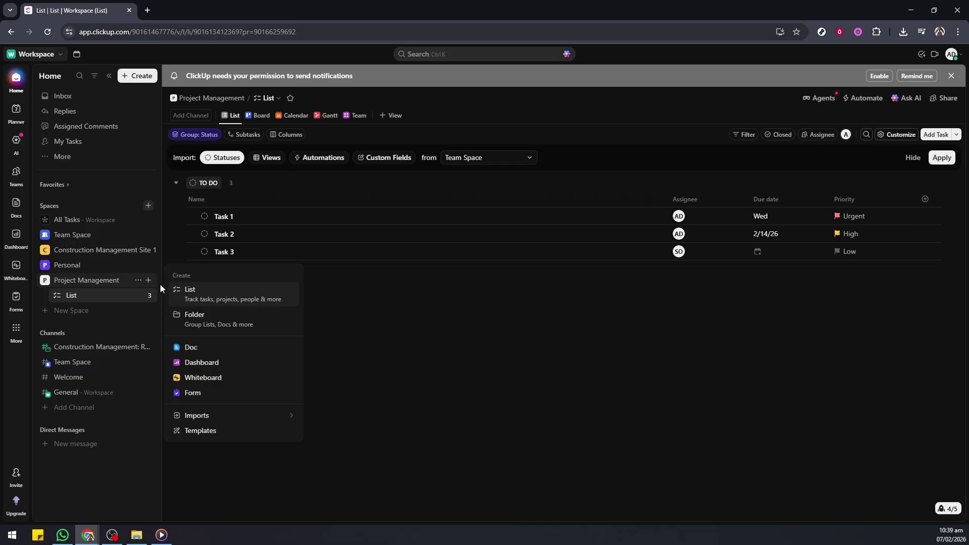
pyautogui.click(194, 320)
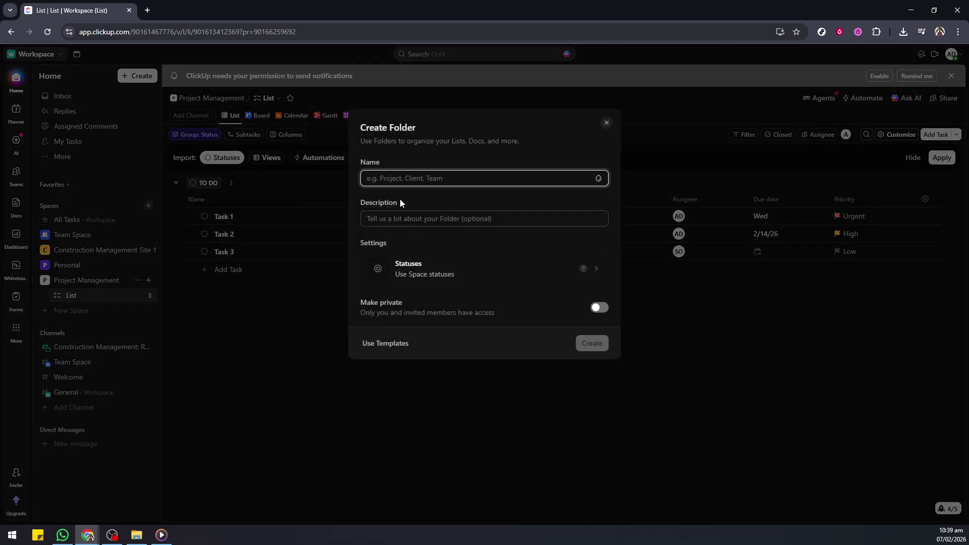
pyautogui.write('Project Management')
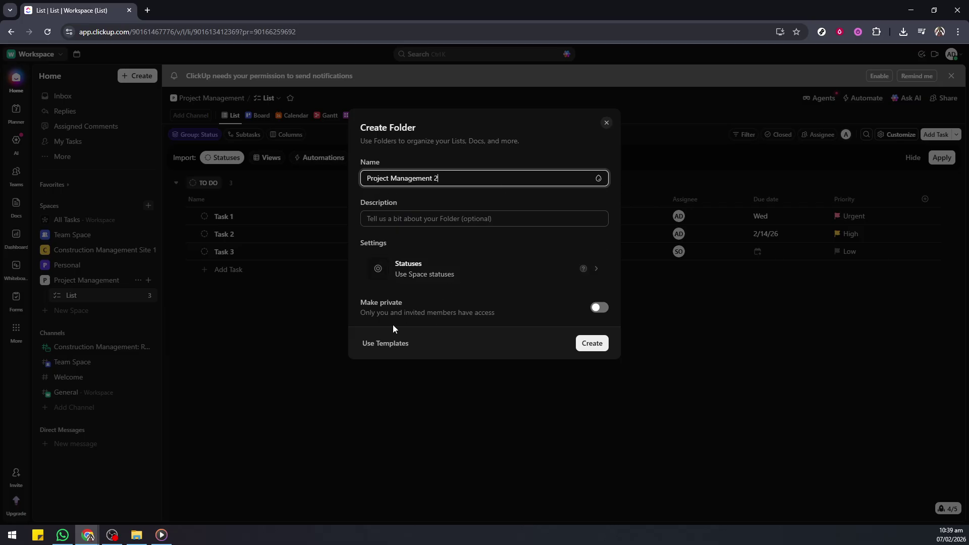
# Search the folder templates for Project Management and open the Home Renovation Project Management template in the Other category
pyautogui.click(386, 345)
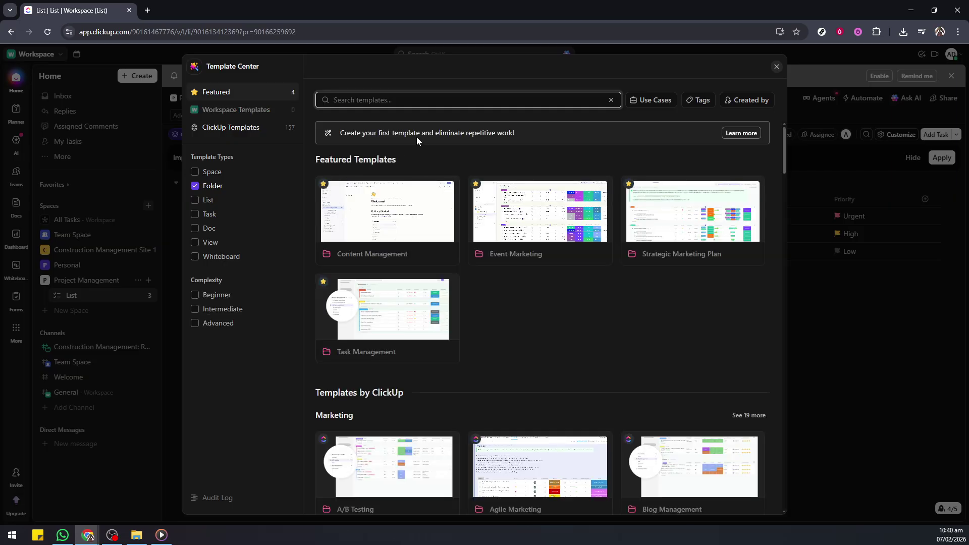
pyautogui.write('Project Management')
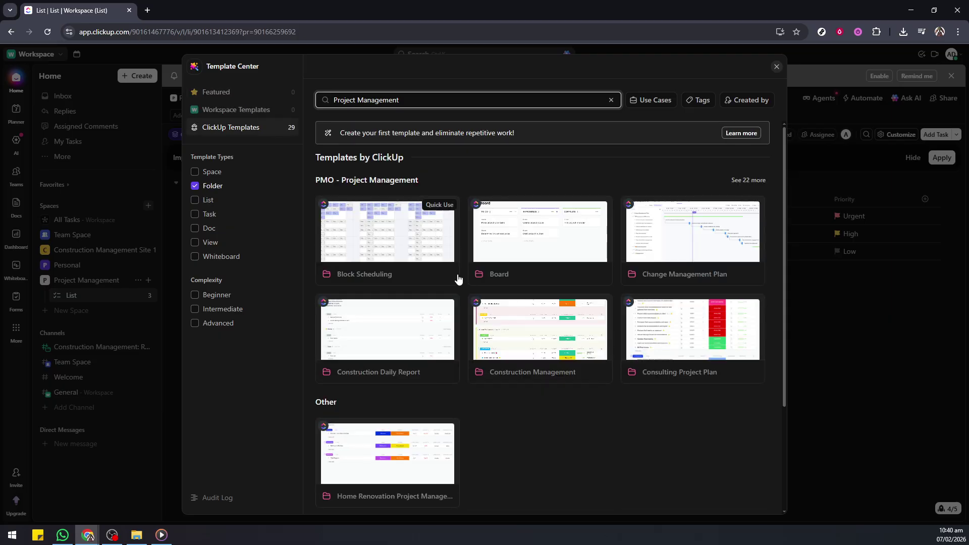
pyautogui.scroll(-3, 458, 279)
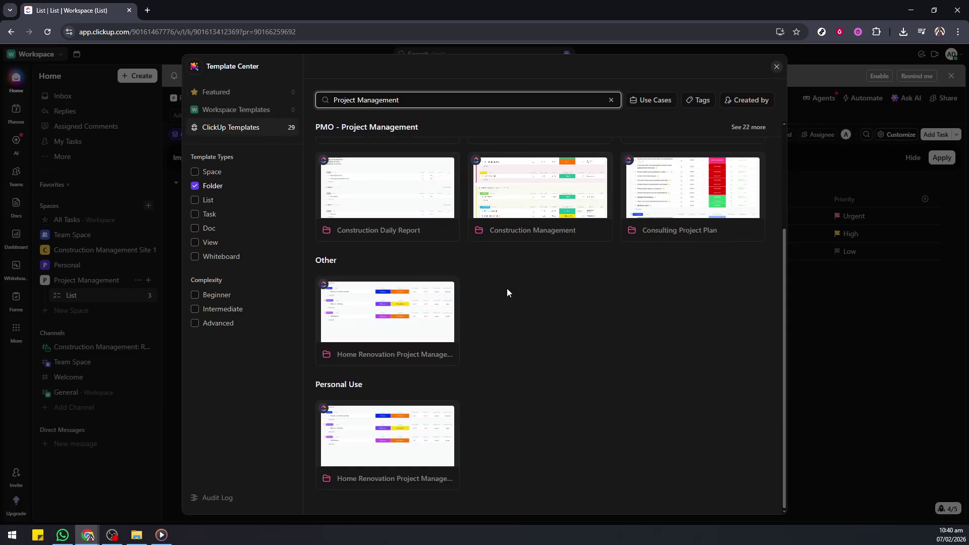
pyautogui.click(373, 320)
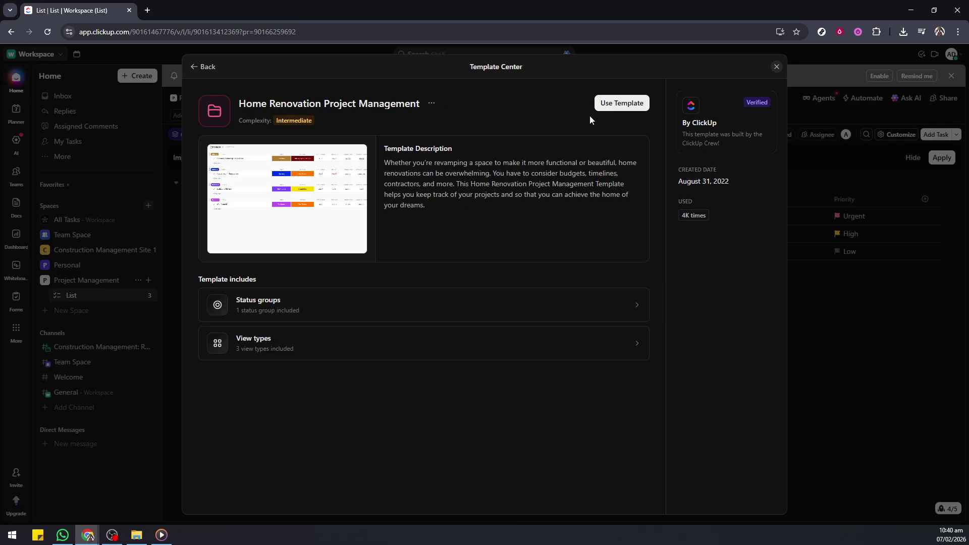
# Create a folder named Project Management 2 from the Home Renovation Project Management template in the Project Management space
pyautogui.click(631, 107)
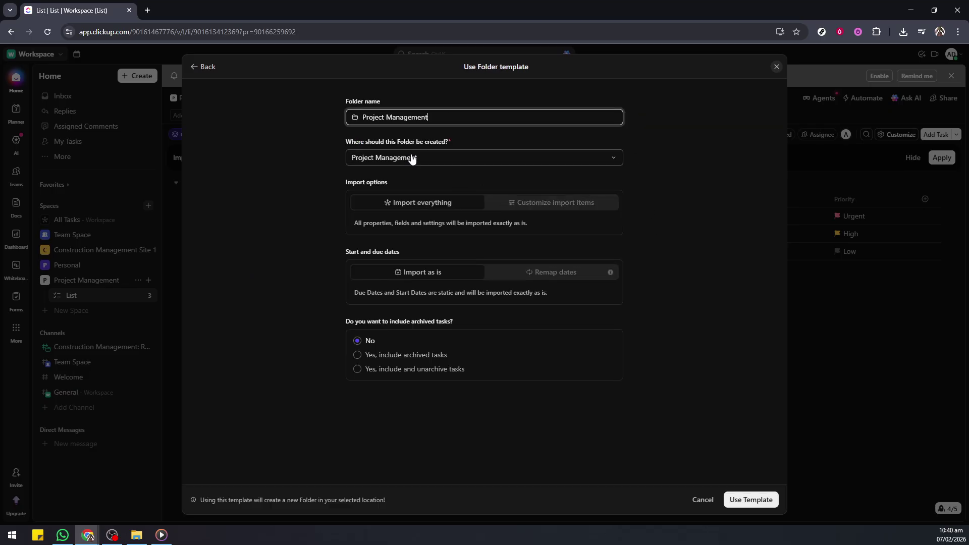
pyautogui.write('2')
pyautogui.click(749, 499)
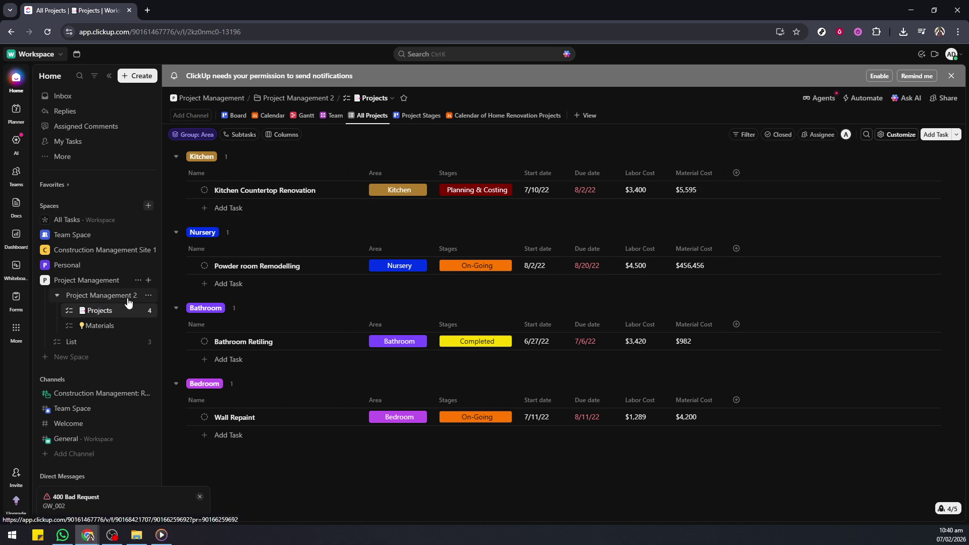
# In the List view of the Project Management 2 folder, assign Kitchen Countertop Renovation, Wall Repaint and Bathroom Retiling to the second member in the assignee list
pyautogui.click(103, 301)
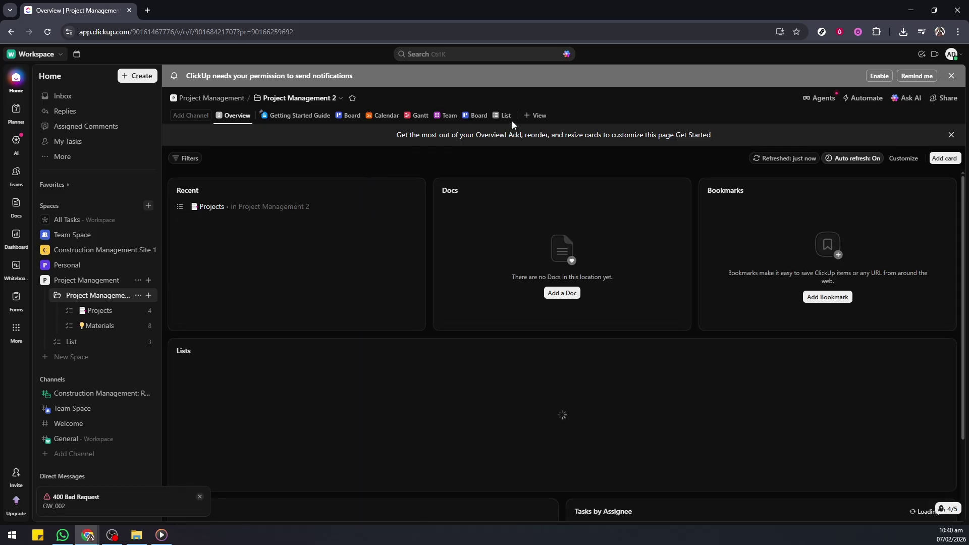
pyautogui.click(503, 115)
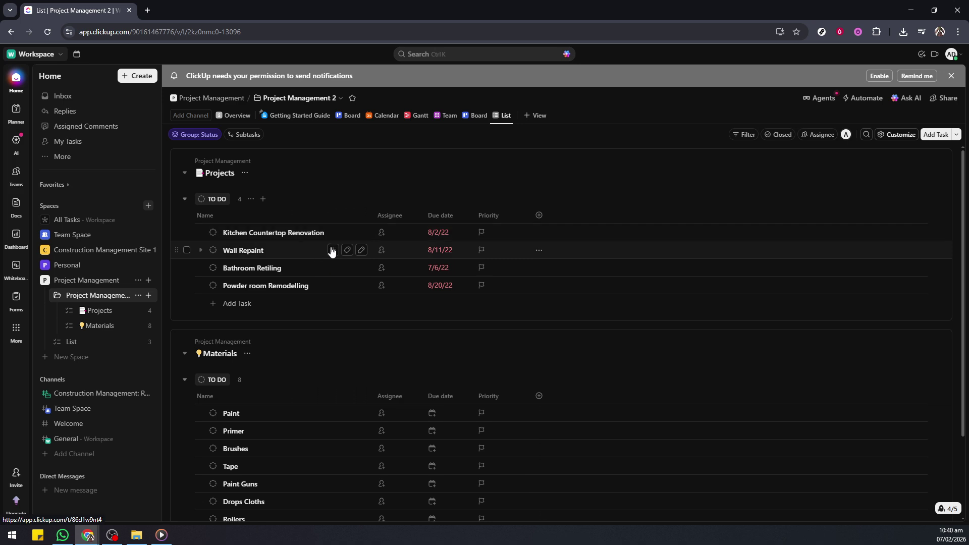
pyautogui.click(392, 233)
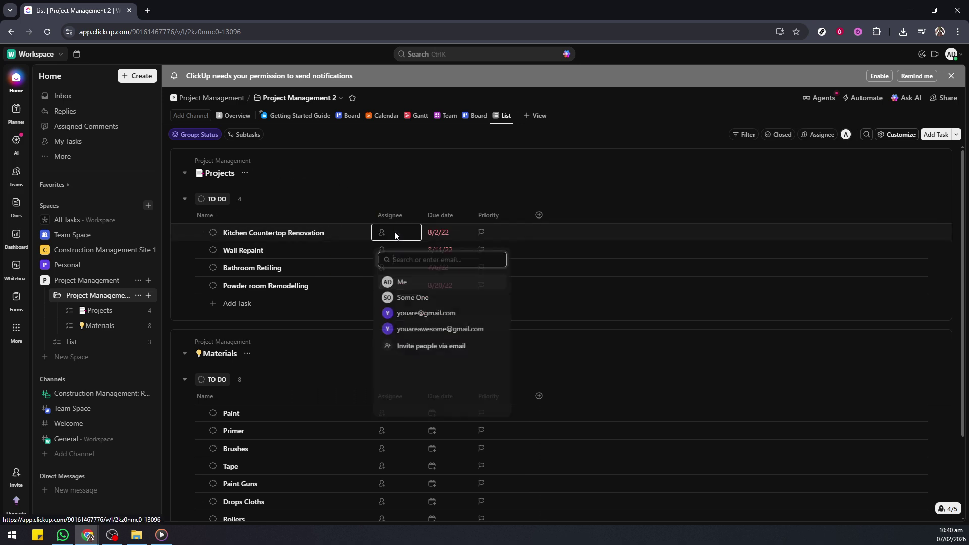
pyautogui.click(407, 296)
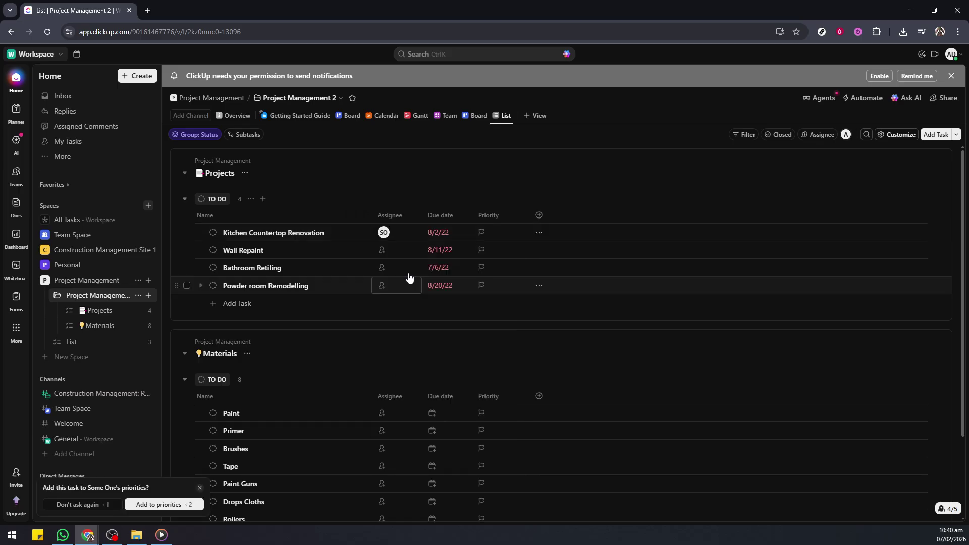
pyautogui.click(394, 250)
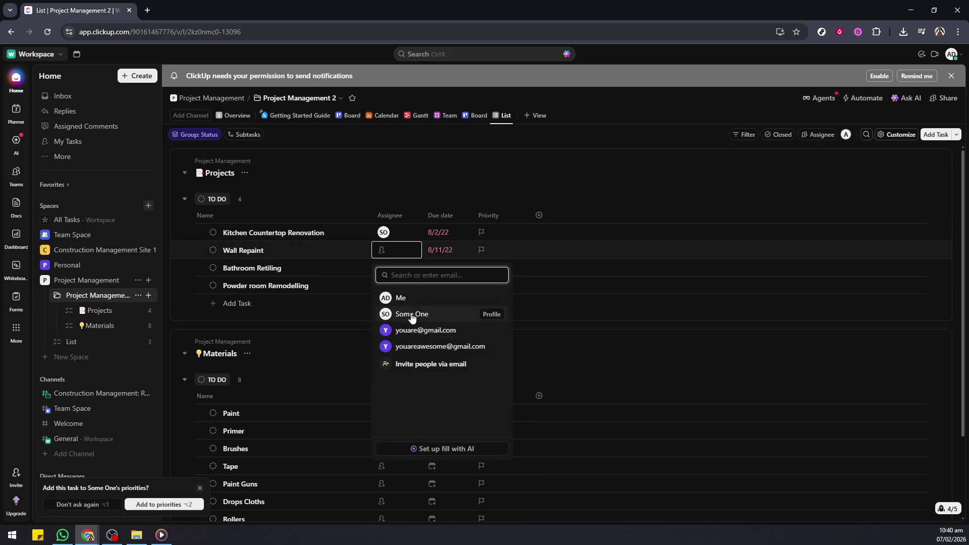
pyautogui.click(411, 314)
pyautogui.click(431, 263)
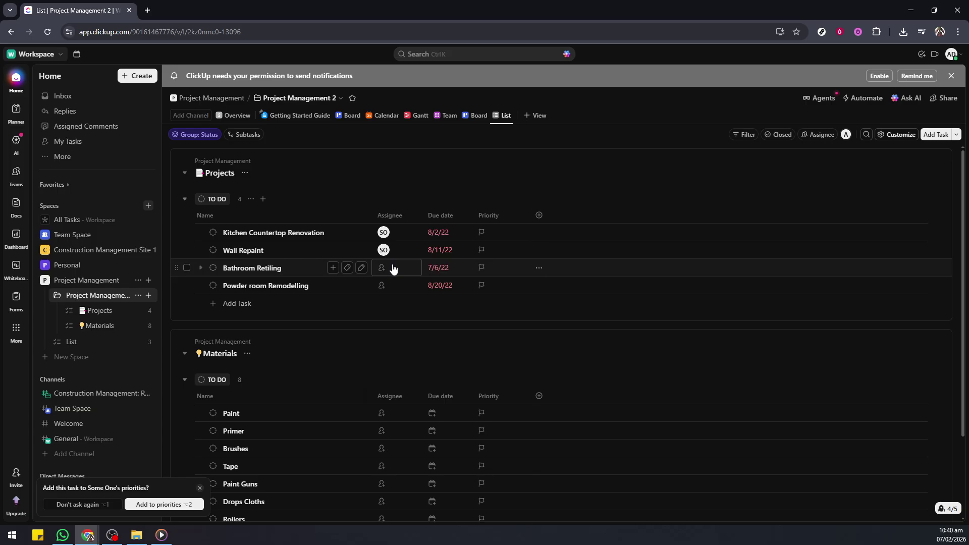
pyautogui.click(393, 270)
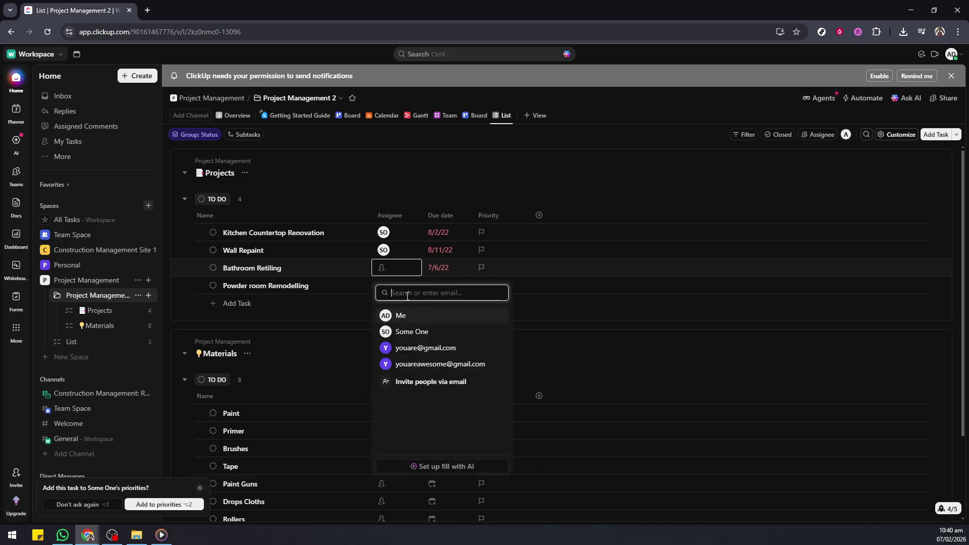
pyautogui.click(408, 333)
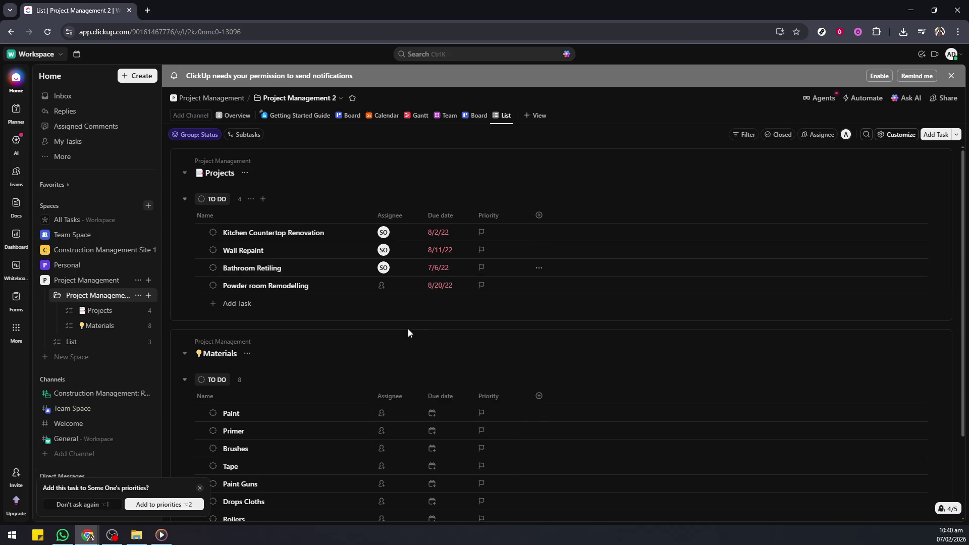
pyautogui.click(384, 290)
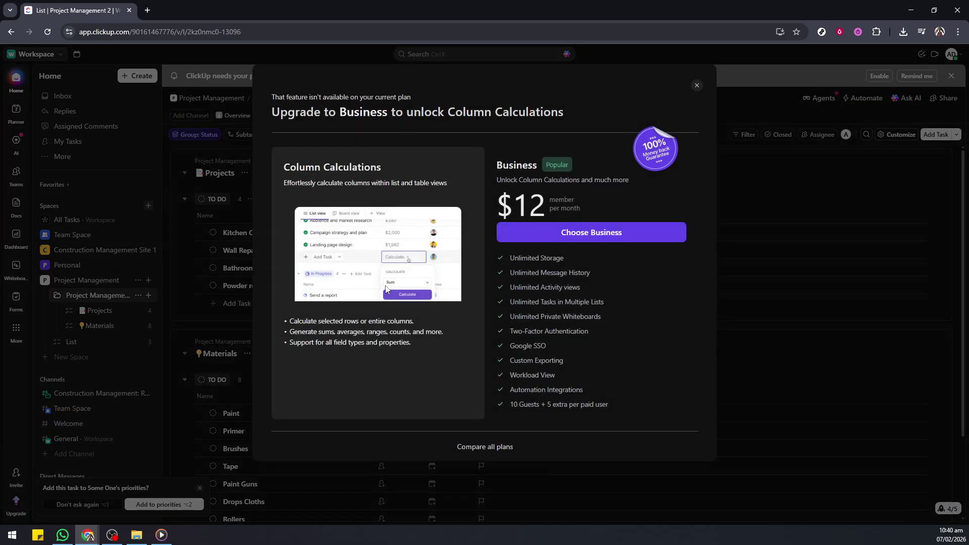
pyautogui.click(697, 86)
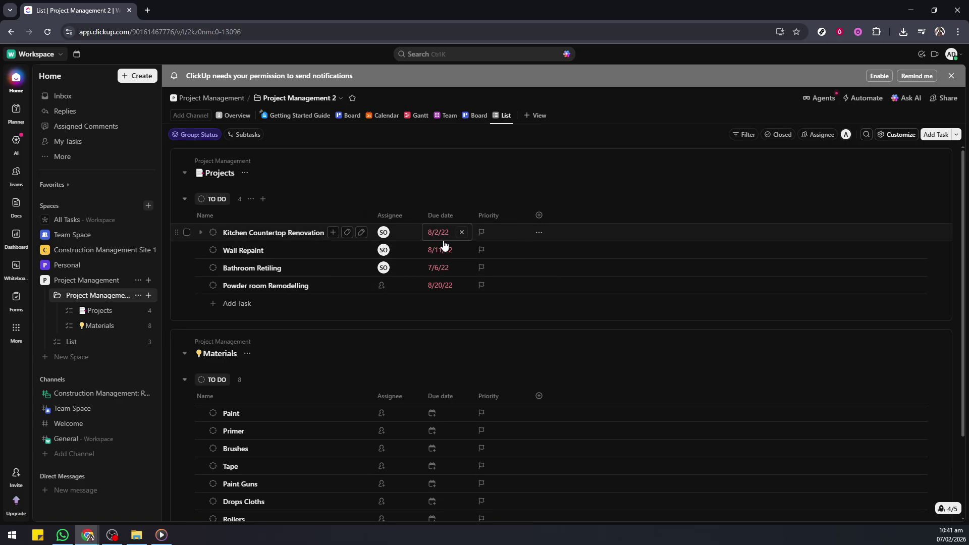
# Set the priority of Kitchen Countertop Renovation to Urgent, Wall Repaint to High and Bathroom Retiling to Urgent
pyautogui.click(491, 237)
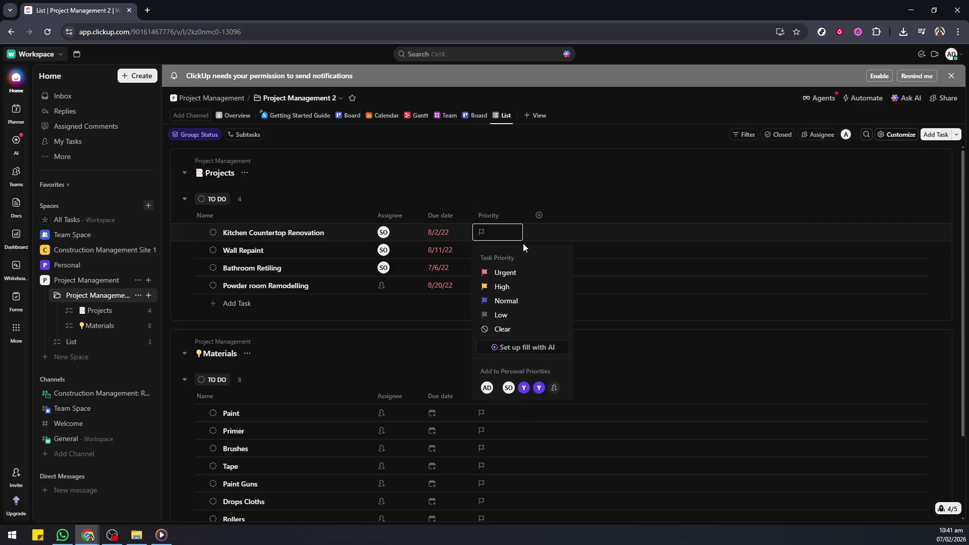
pyautogui.click(510, 273)
pyautogui.click(500, 251)
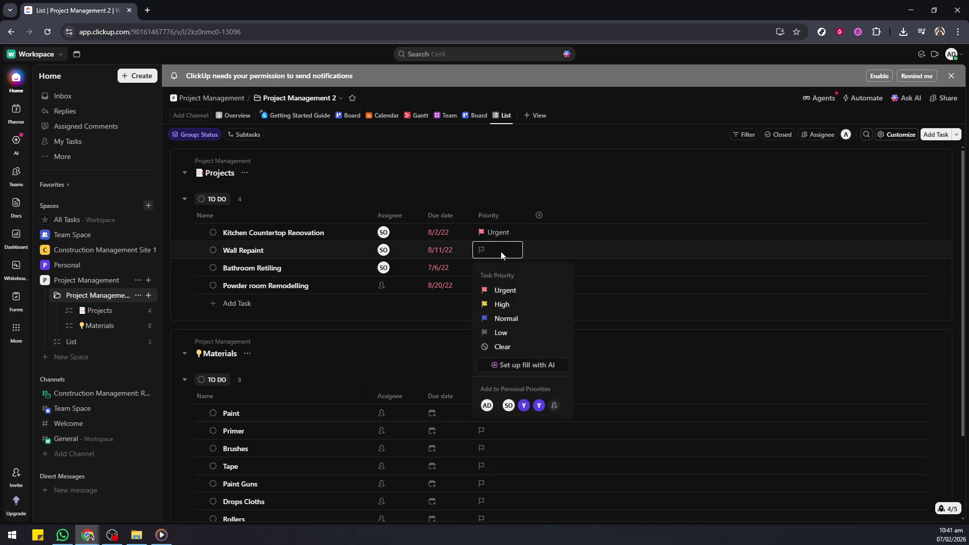
pyautogui.click(499, 304)
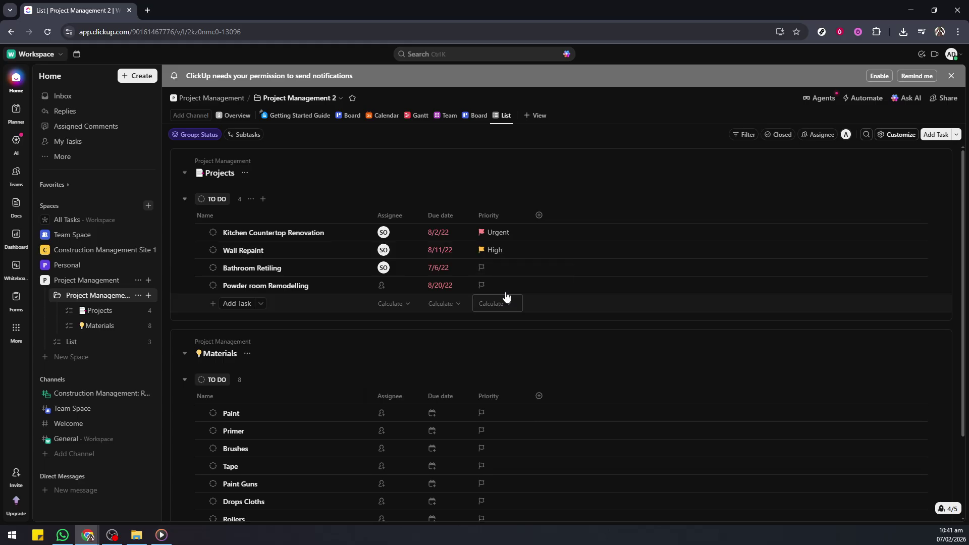
pyautogui.click(492, 270)
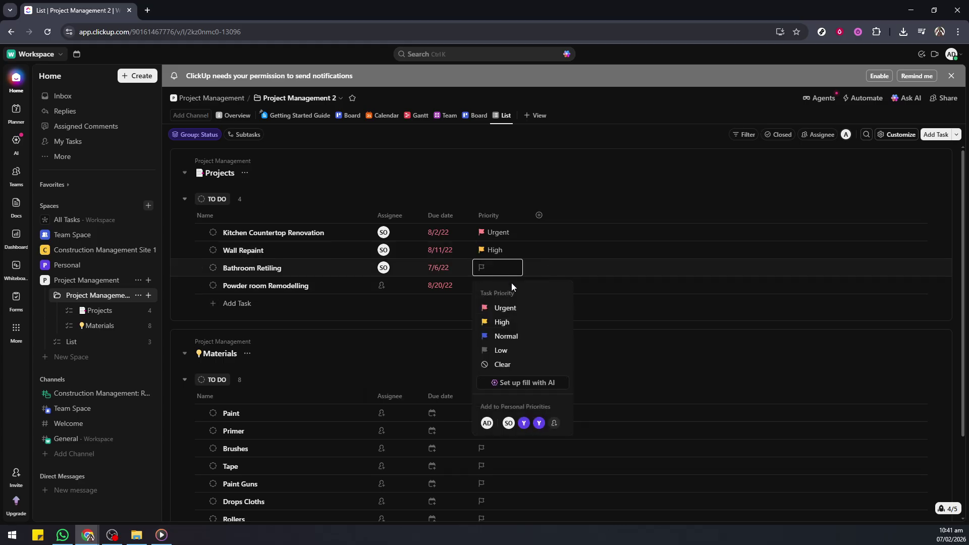
pyautogui.click(505, 308)
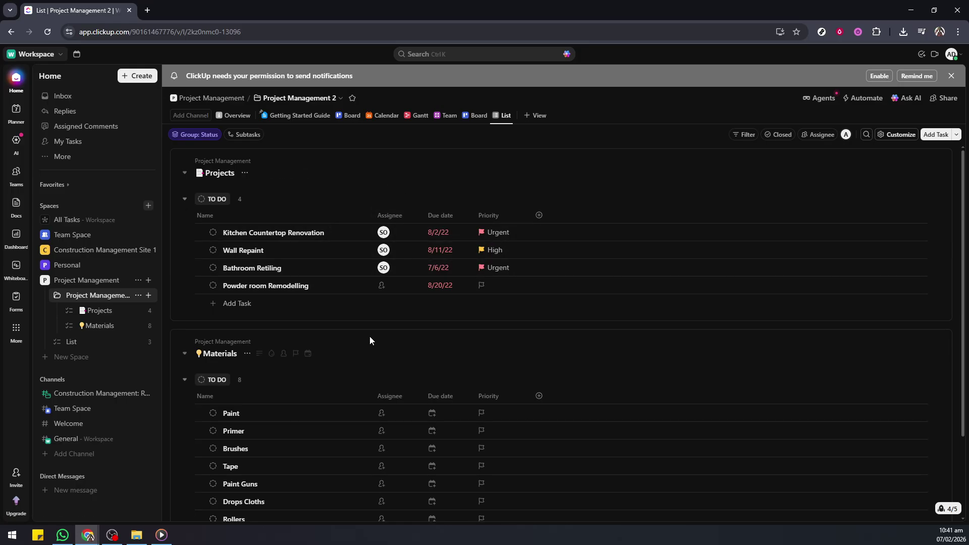
pyautogui.scroll(-2, 370, 336)
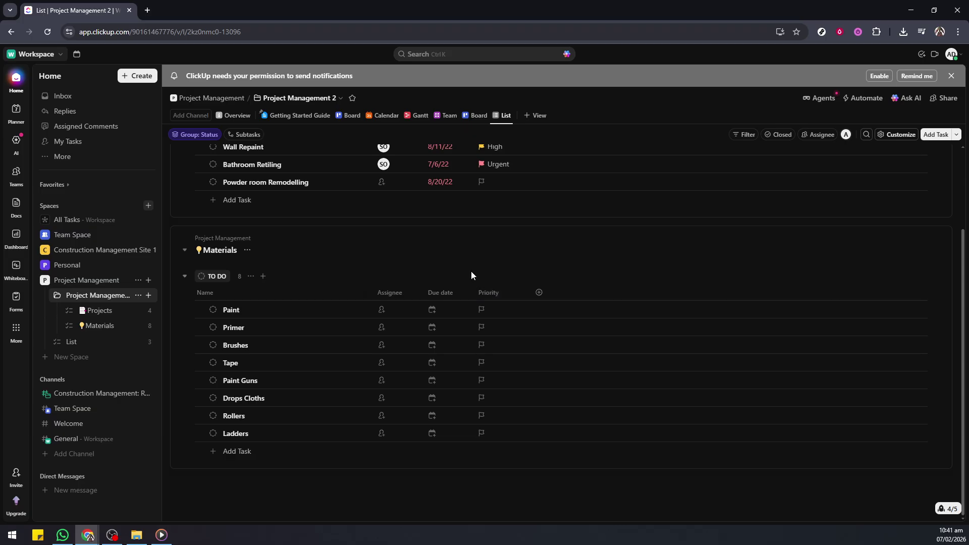
pyautogui.scroll(2, 442, 255)
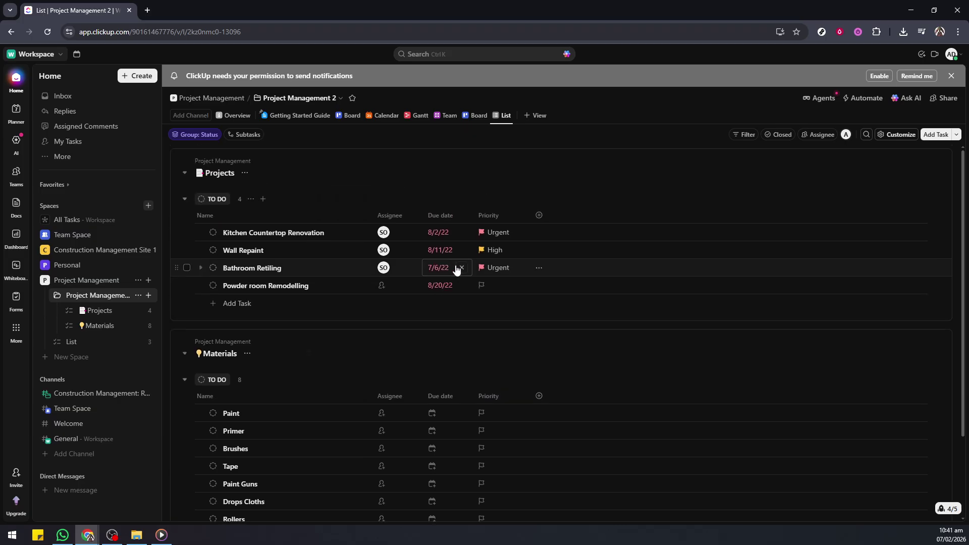